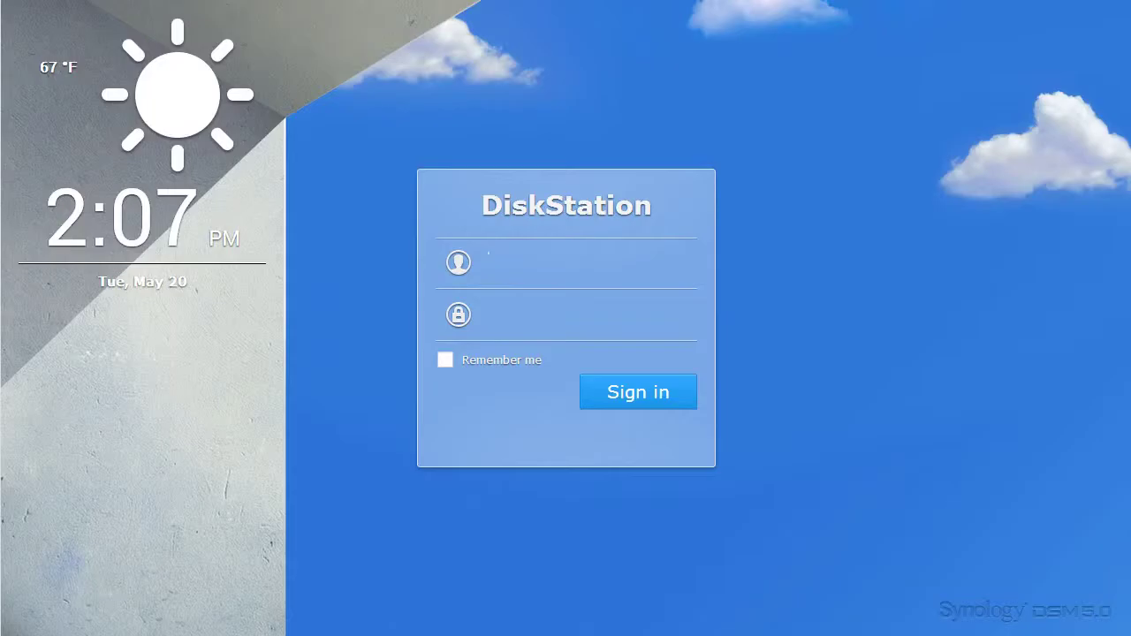
- Sign in to DSM and install the Cloud Station package from Package Center
{"action": "type", "text": "admin"}
{"action": "key", "text": "Return"}
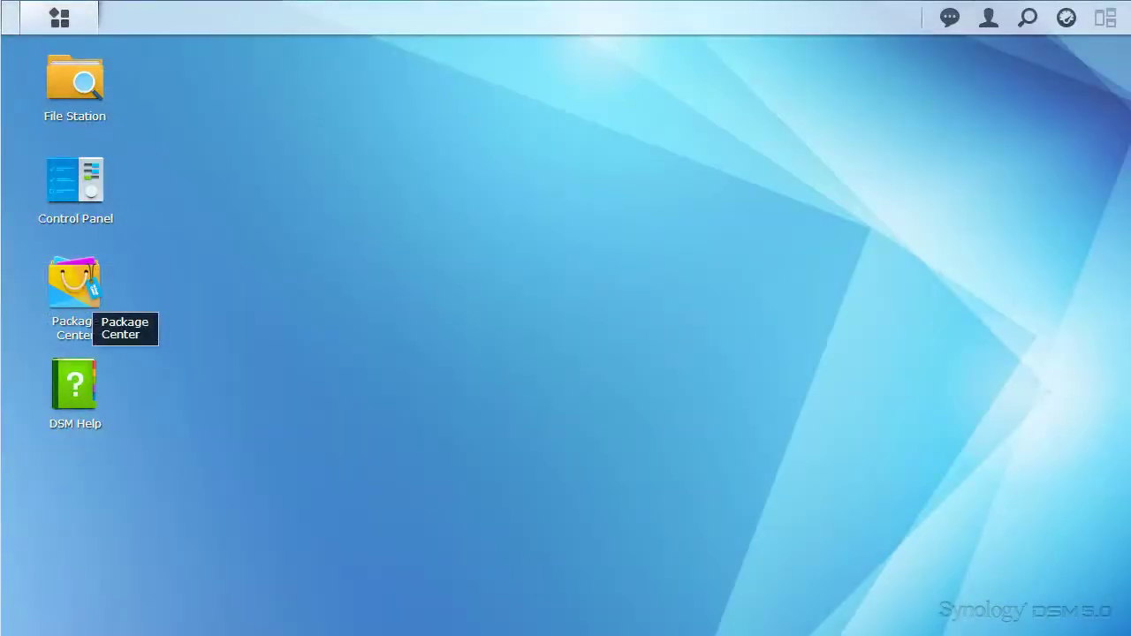
{"action": "left_click", "coordinate": [75, 287]}
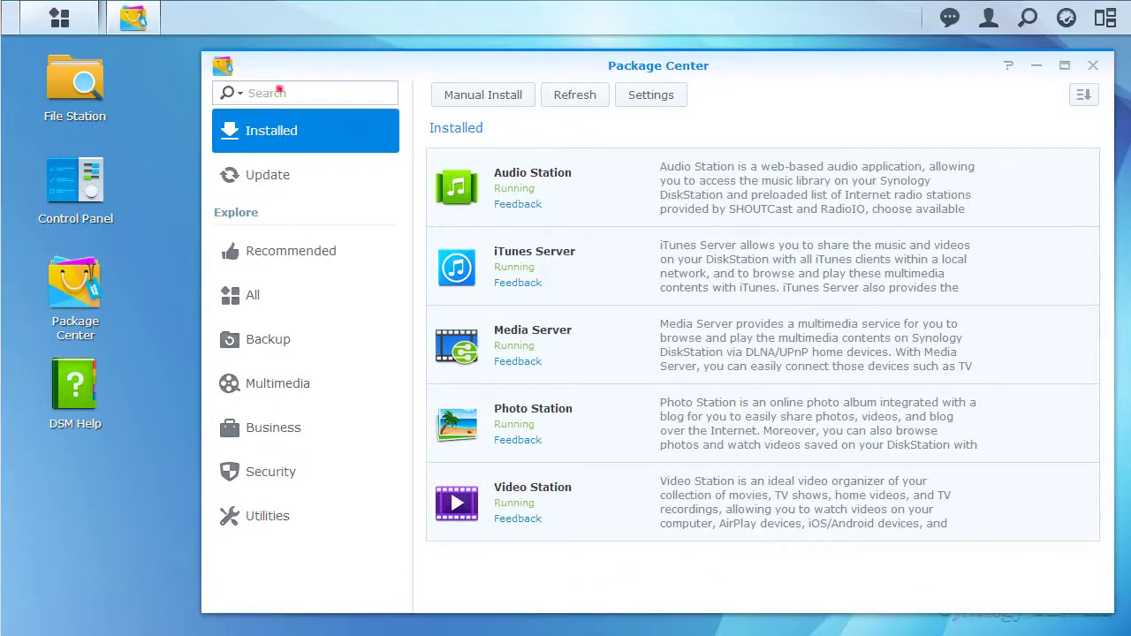
{"action": "left_click", "coordinate": [280, 91]}
{"action": "type", "text": "Cloud Station"}
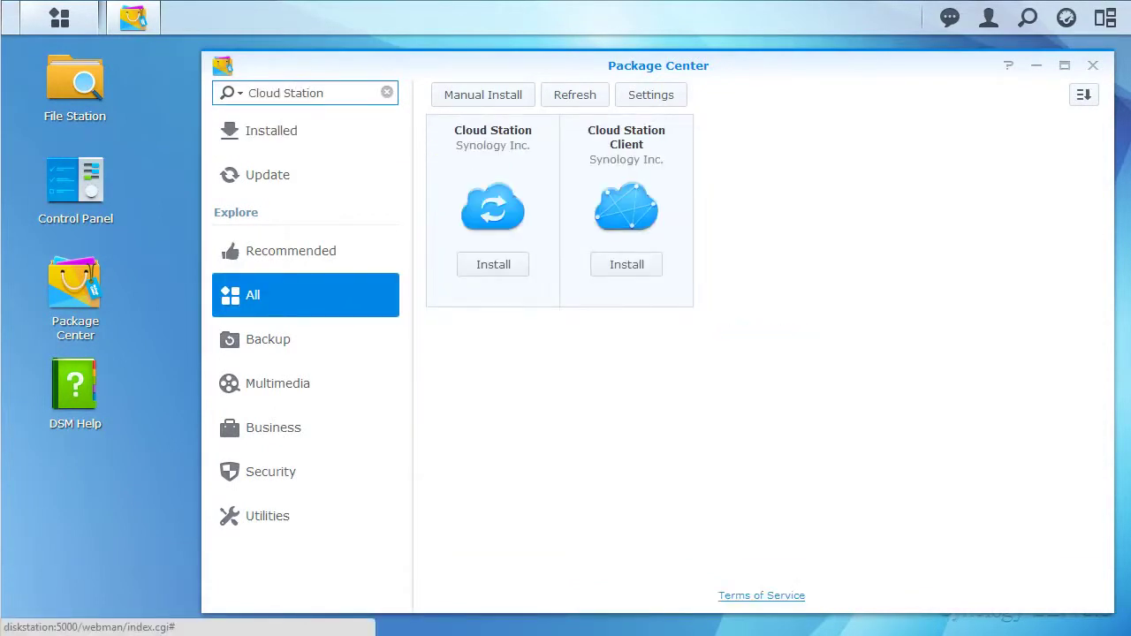
{"action": "left_click", "coordinate": [500, 264]}
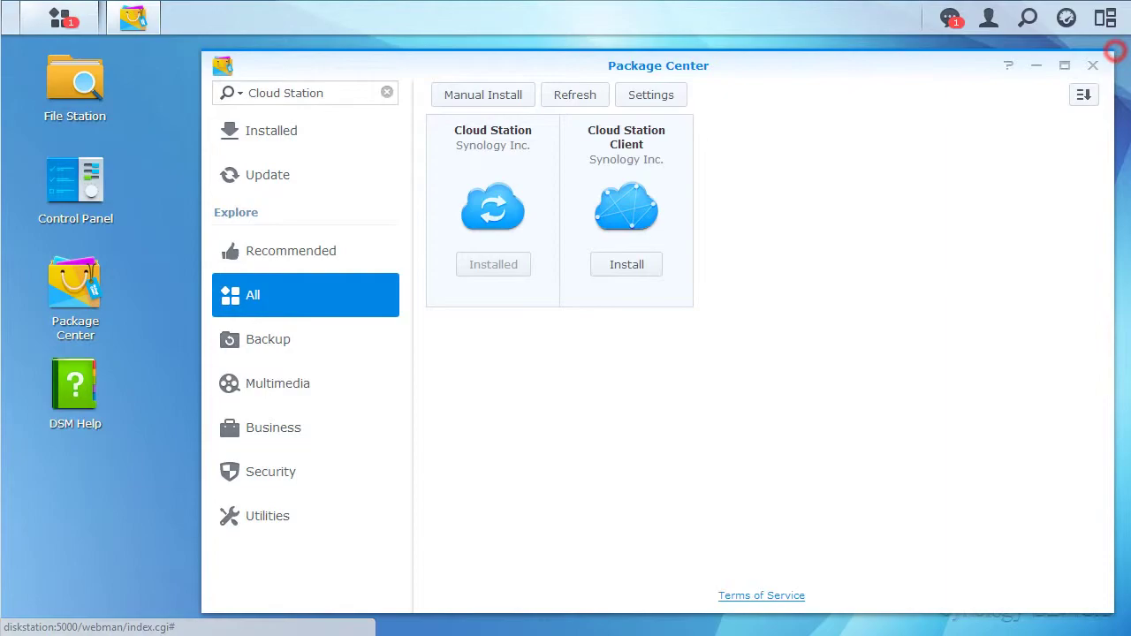
- Put a Cloud Station shortcut on the desktop from the Main Menu and close Package Center
{"action": "left_click", "coordinate": [60, 18]}
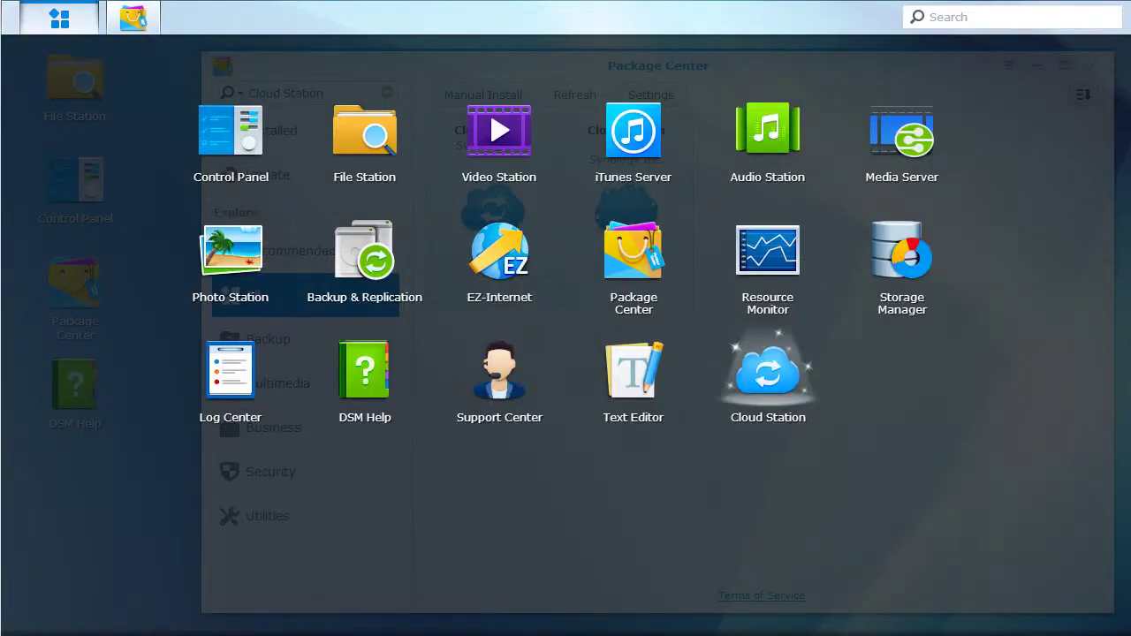
{"action": "left_click_drag", "start_coordinate": [768, 371], "coordinate": [123, 517]}
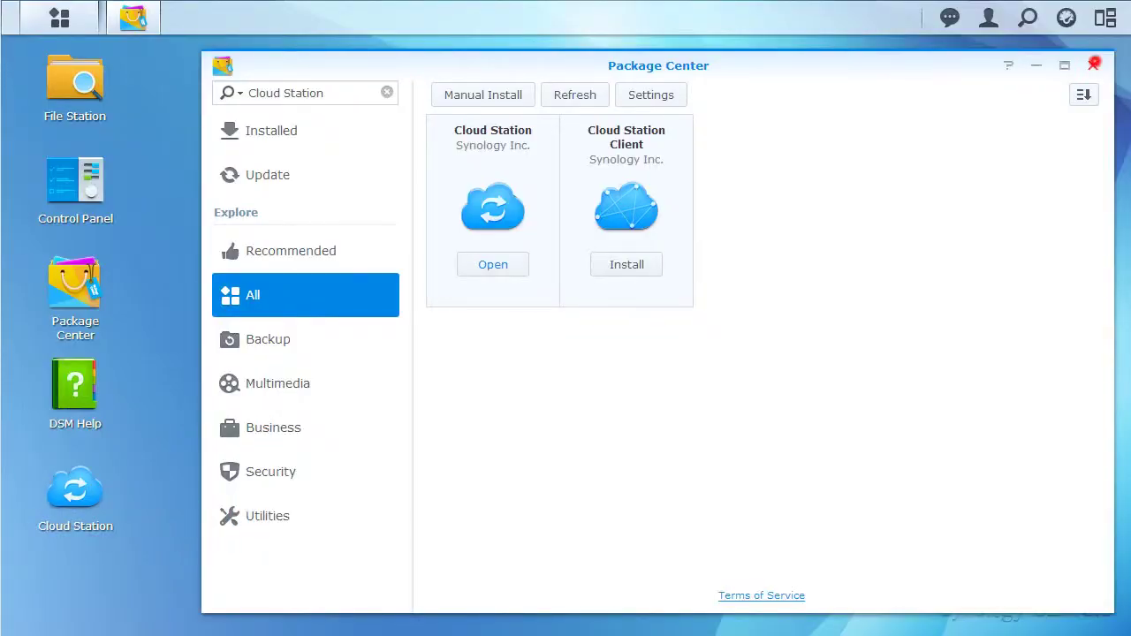
{"action": "left_click", "coordinate": [1093, 65]}
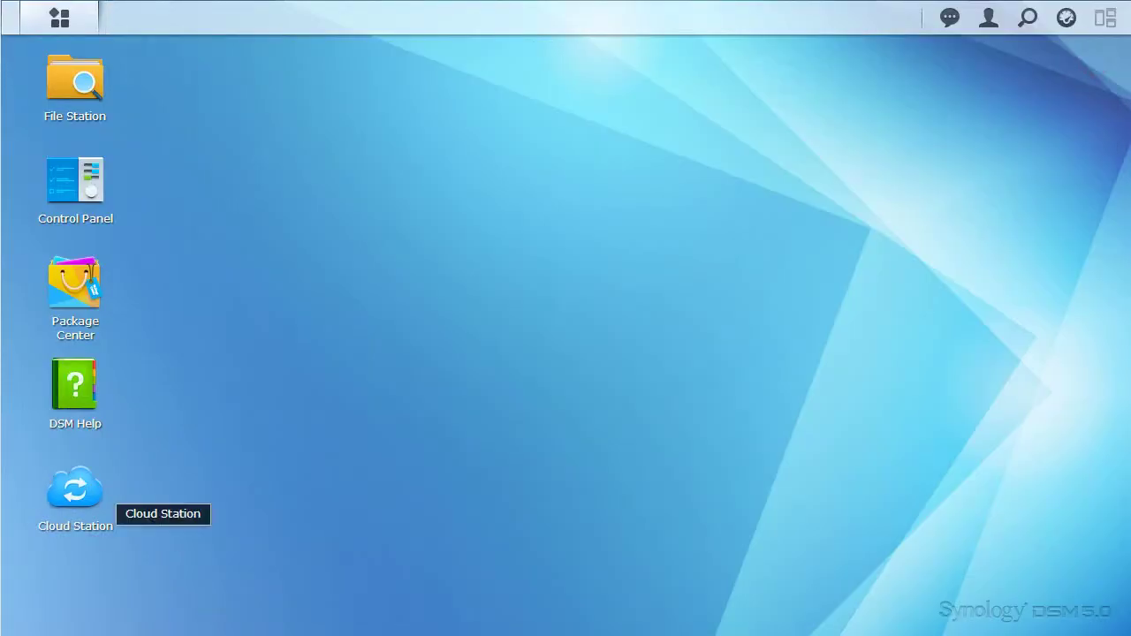
- From Cloud Station's Computers instructions, download the Cloud Station for Windows installer and run it
{"action": "left_click", "coordinate": [75, 489]}
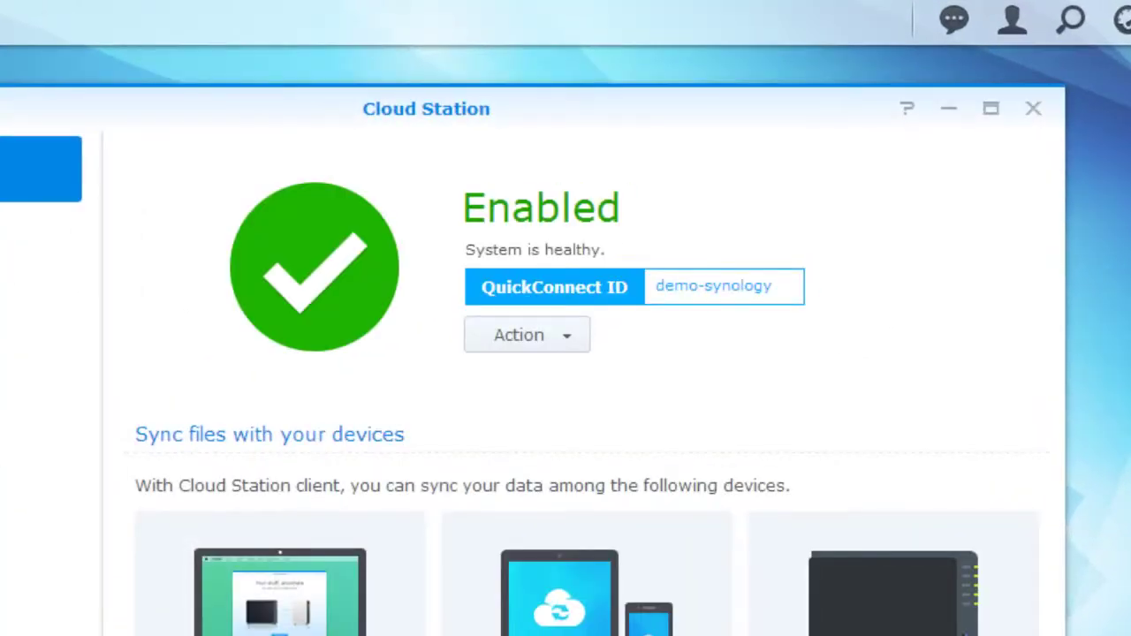
{"action": "left_click", "coordinate": [565, 335]}
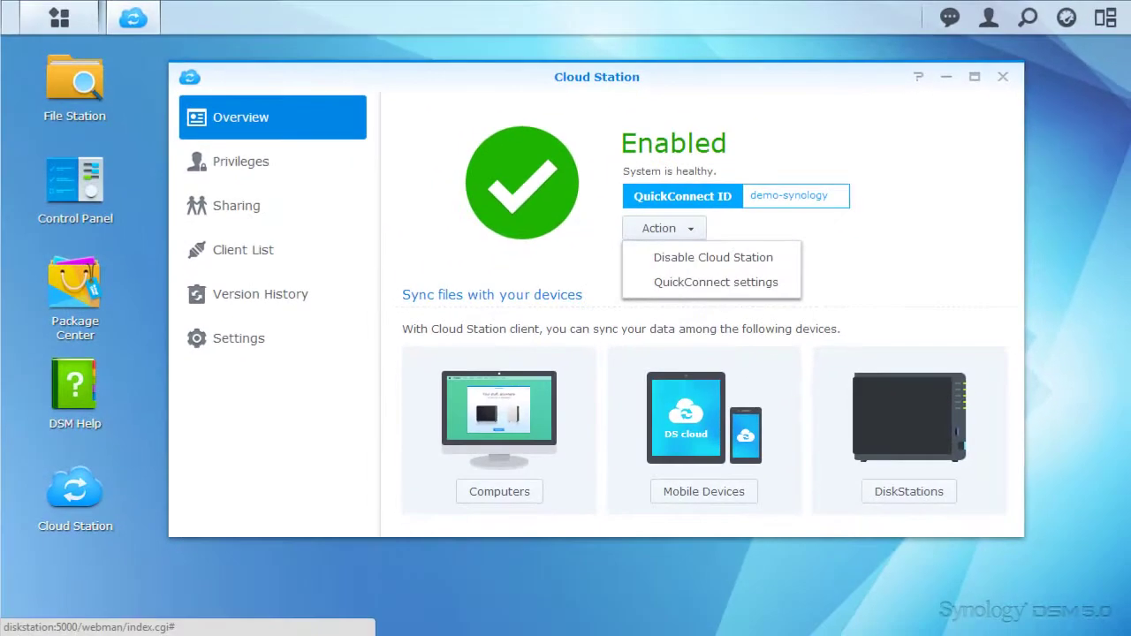
{"action": "left_click", "coordinate": [828, 439]}
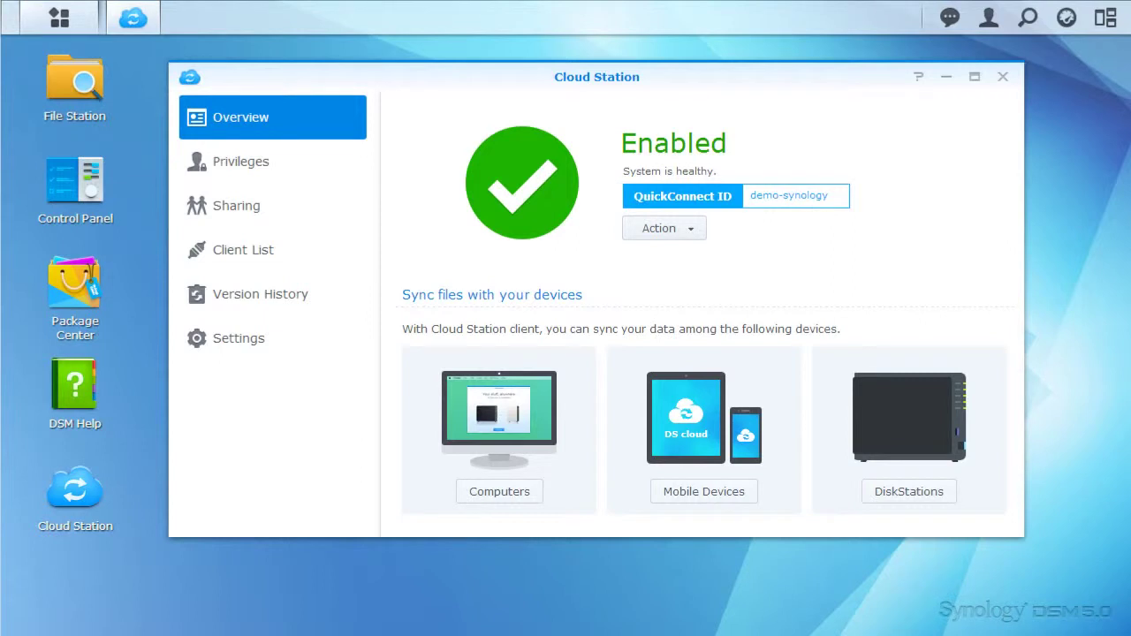
{"action": "left_click", "coordinate": [512, 488]}
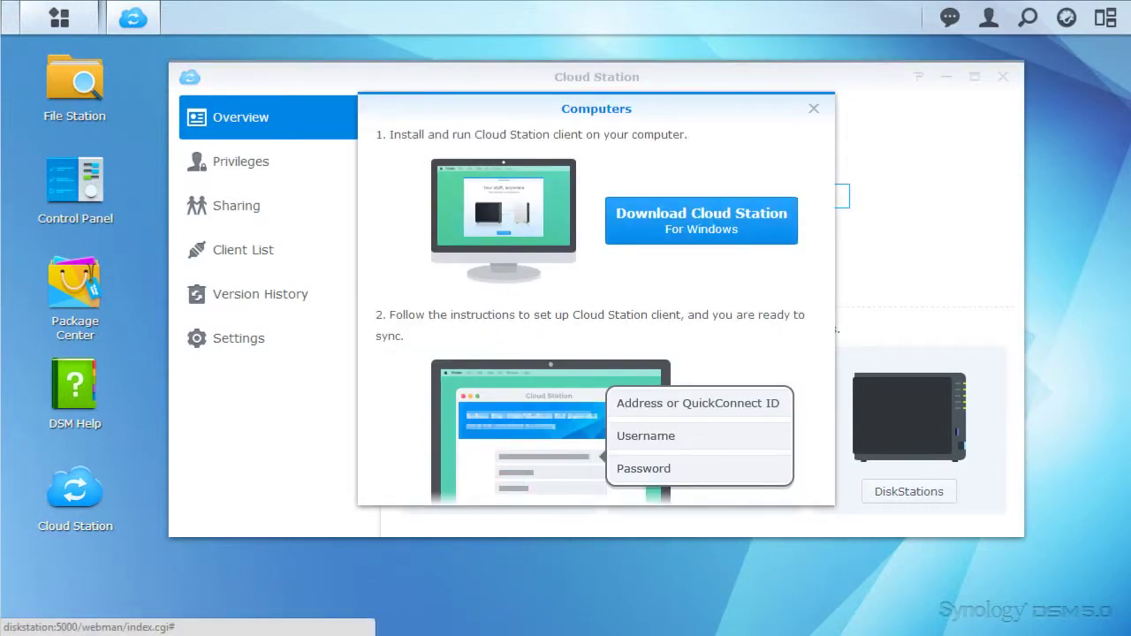
{"action": "left_click", "coordinate": [681, 221]}
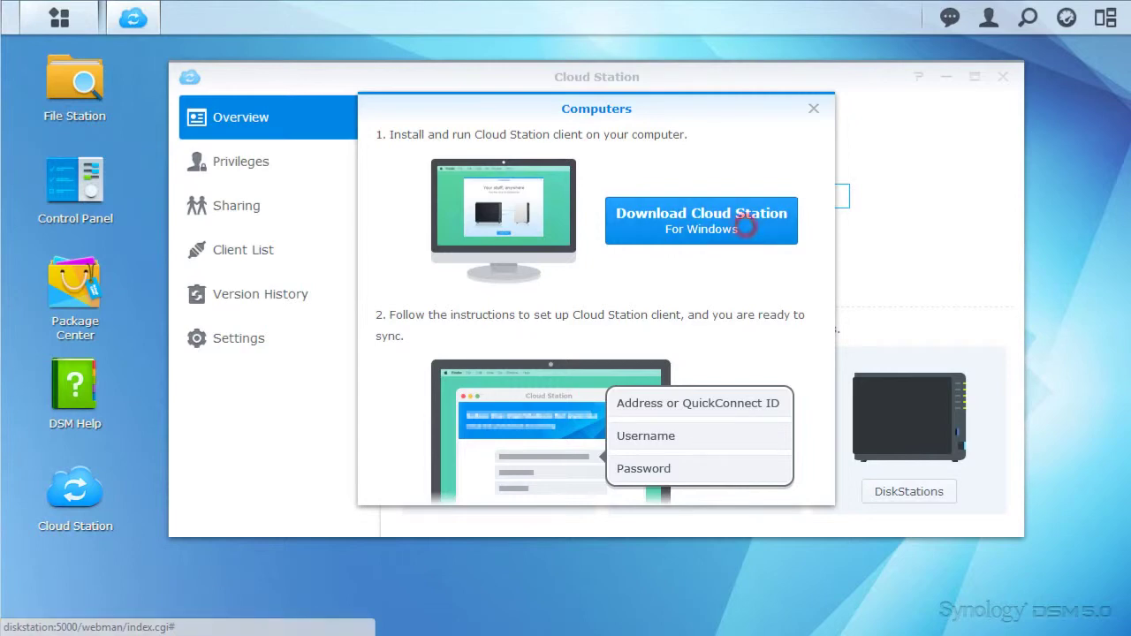
{"action": "left_click", "coordinate": [115, 610]}
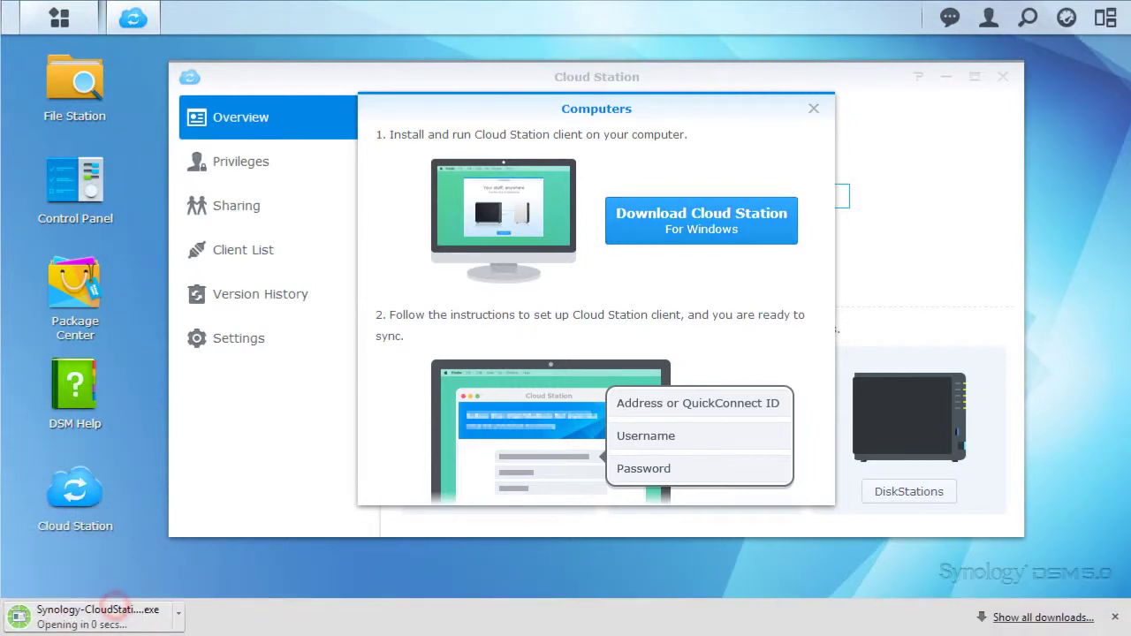
- Install the Cloud Station client with the default language, accepting the licence, and launch it
{"action": "left_click", "coordinate": [755, 365]}
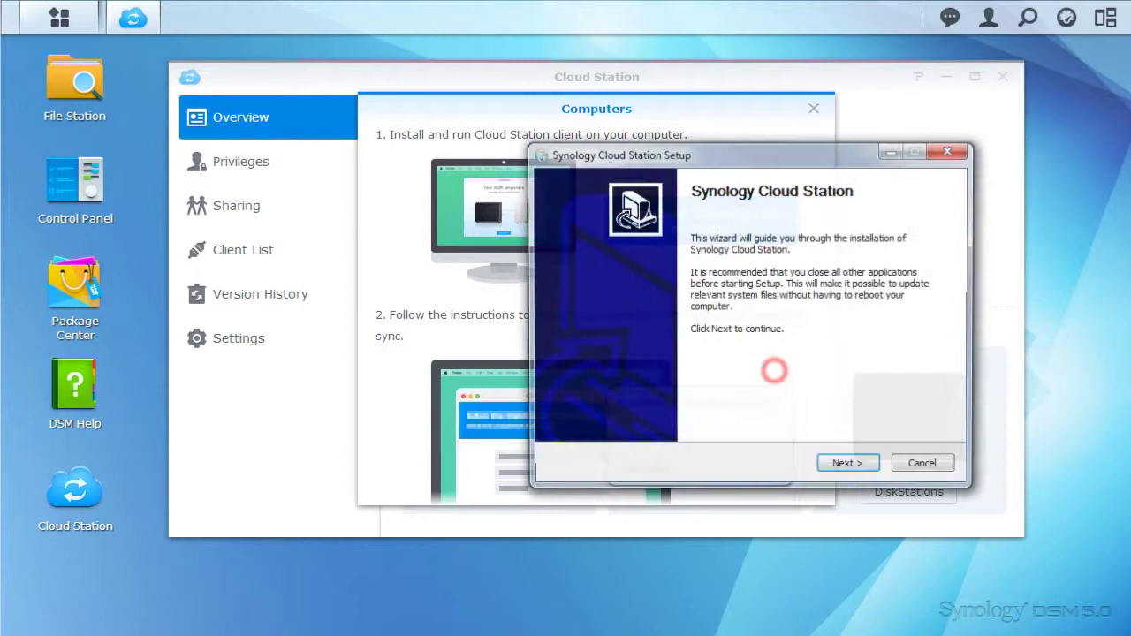
{"action": "left_click", "coordinate": [850, 463]}
{"action": "left_click", "coordinate": [850, 463]}
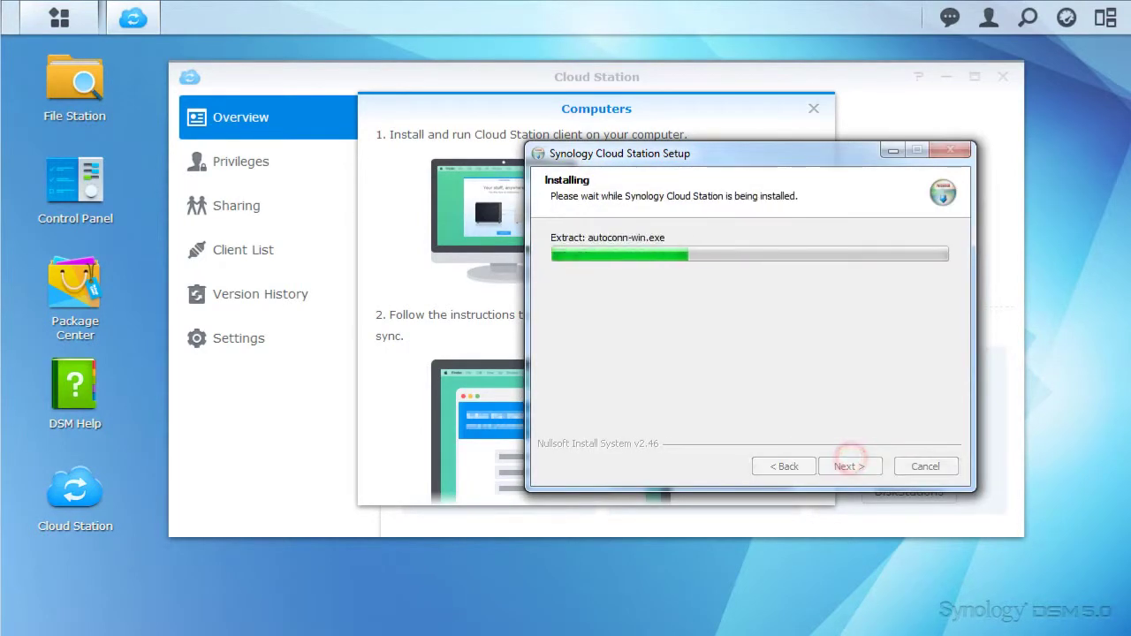
{"action": "left_click", "coordinate": [849, 463]}
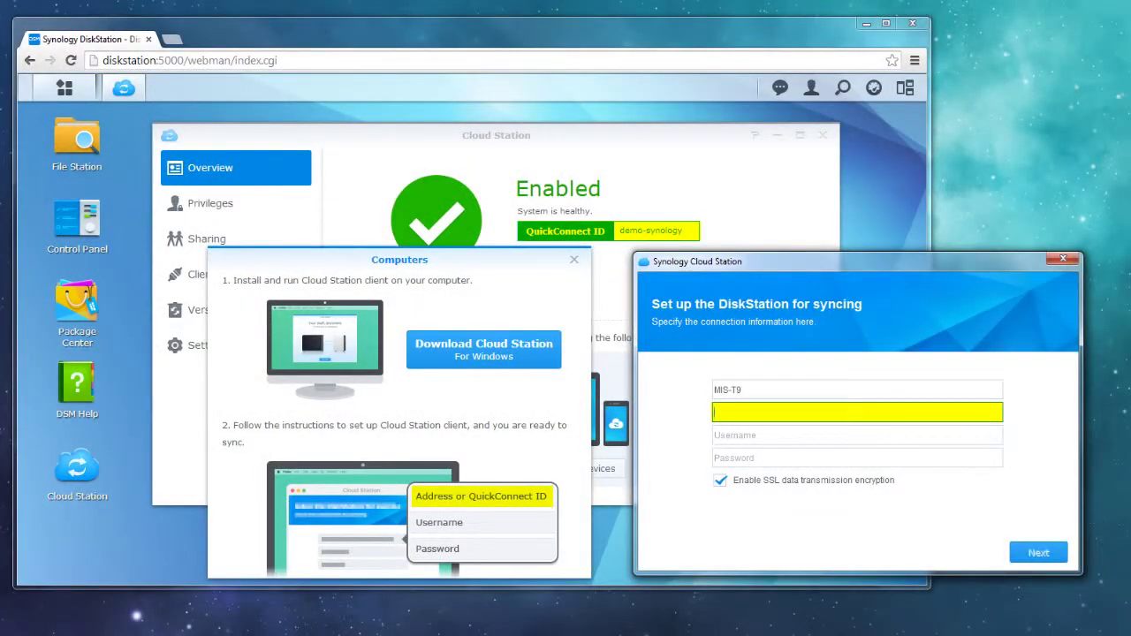
- Enter the QuickConnect ID, username and password, submitting despite the SSL certificate warning
{"action": "type", "text": "demo-synology"}
{"action": "key", "text": "Tab"}
{"action": "type", "text": "Andy"}
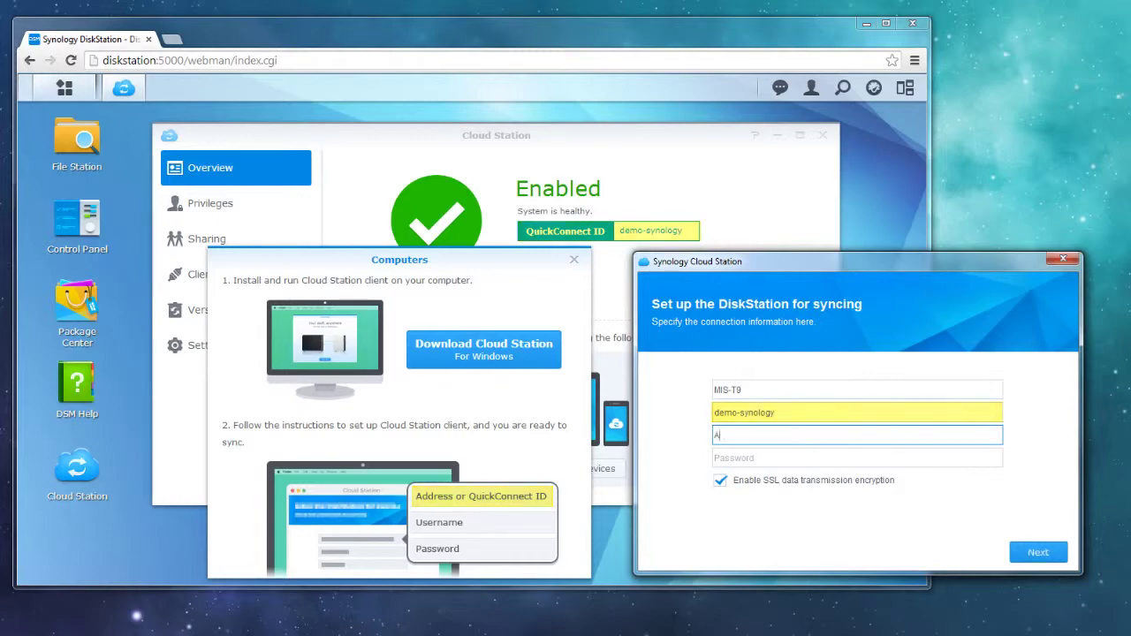
{"action": "key", "text": "Tab"}
{"action": "type", "text": "•••••••••••••••"}
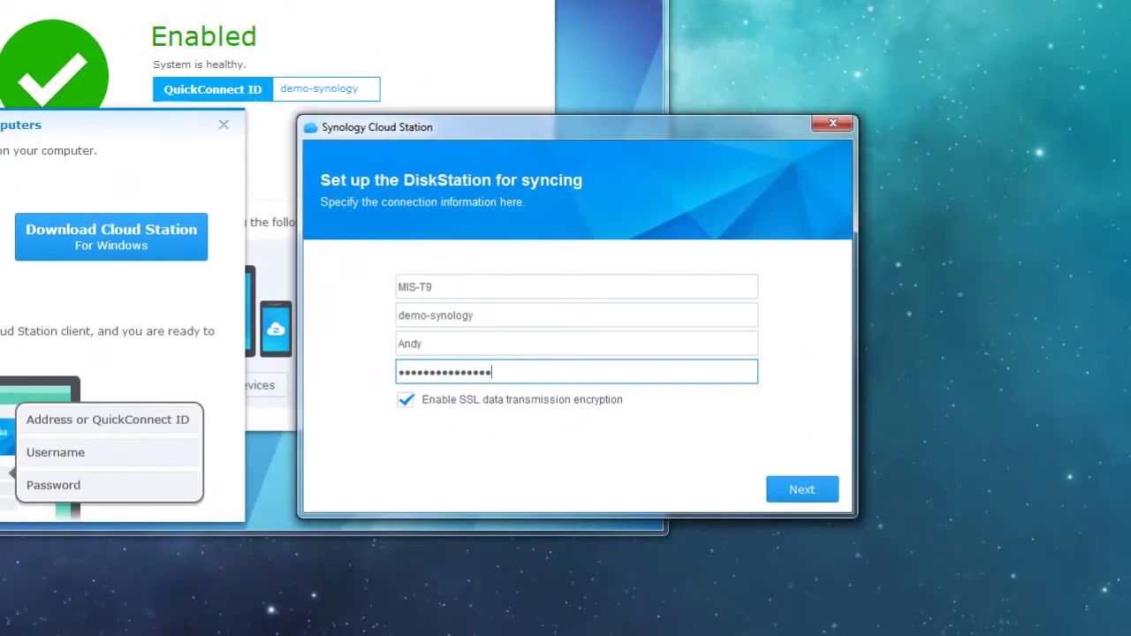
{"action": "type", "text": "••"}
{"action": "key", "text": "Return"}
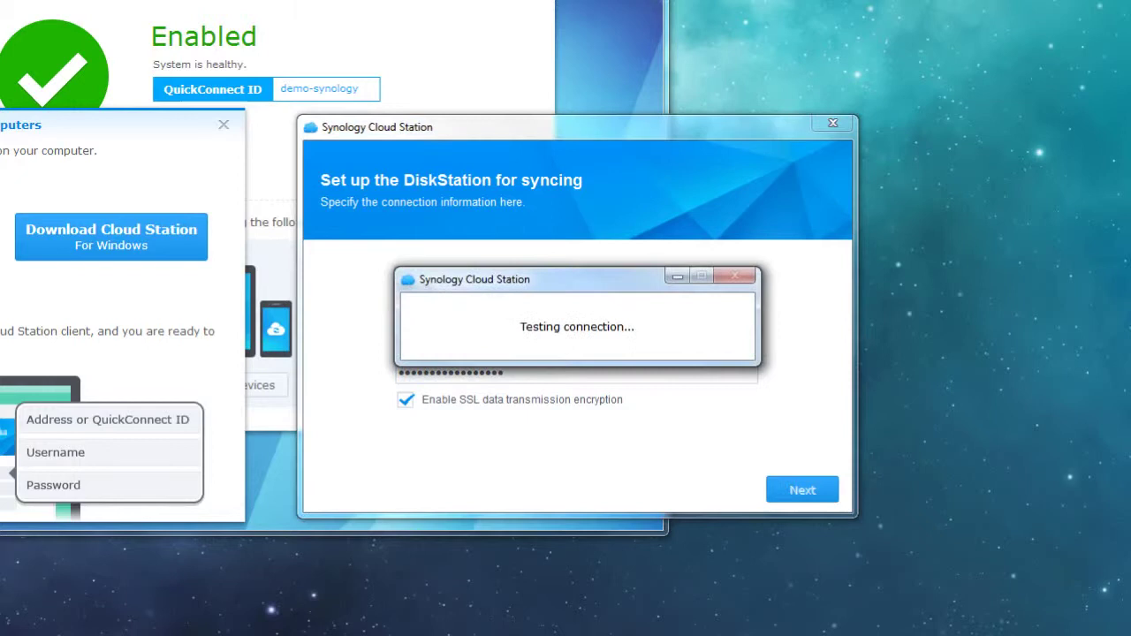
{"action": "left_click", "coordinate": [576, 346]}
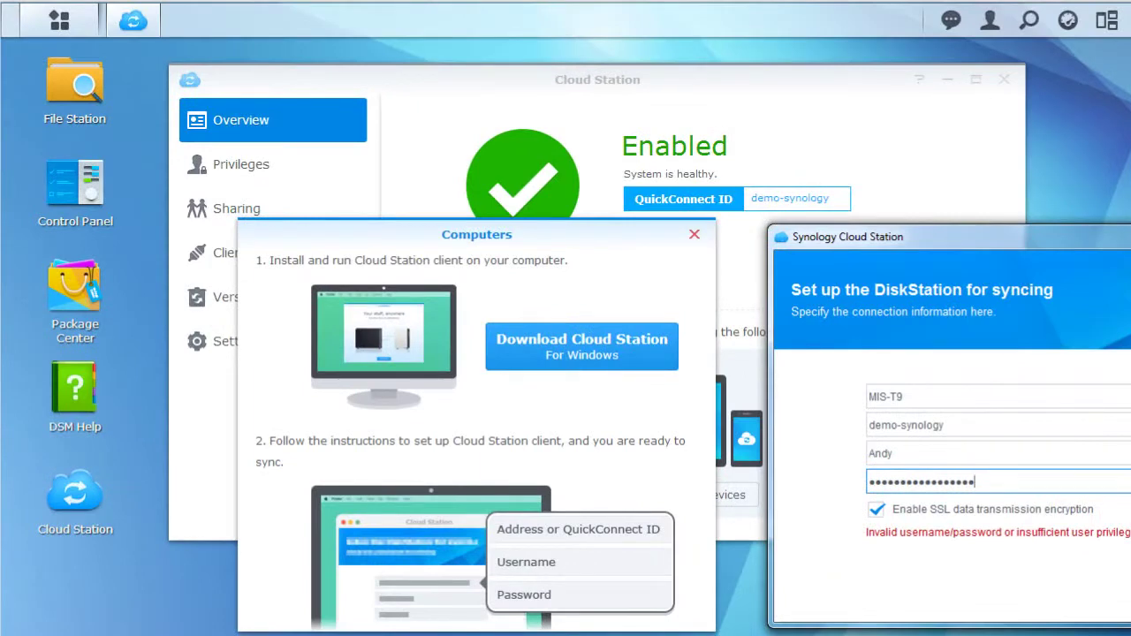
- In Cloud Station Privileges, enable access for the second user and save
{"action": "left_click", "coordinate": [694, 235]}
{"action": "left_click", "coordinate": [266, 164]}
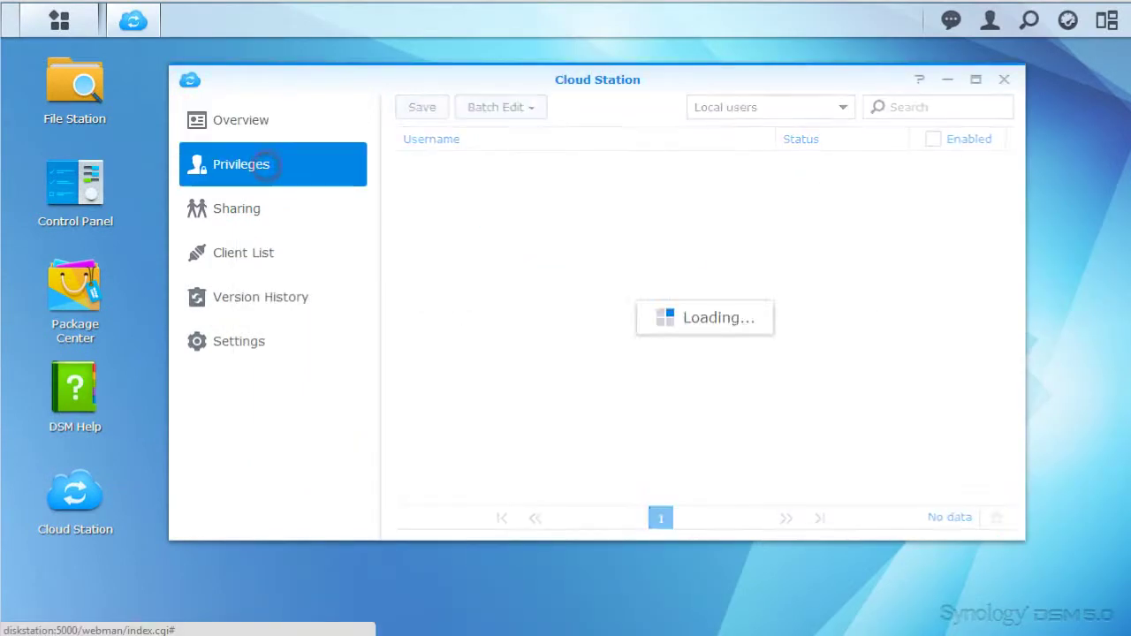
{"action": "left_click", "coordinate": [961, 188]}
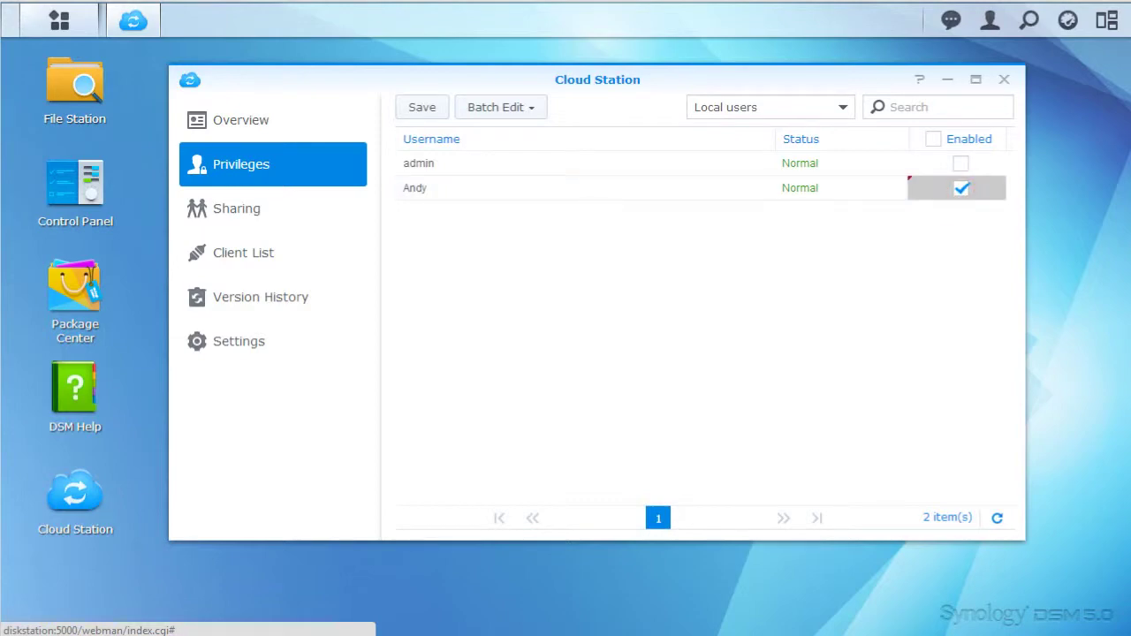
{"action": "left_click", "coordinate": [422, 106]}
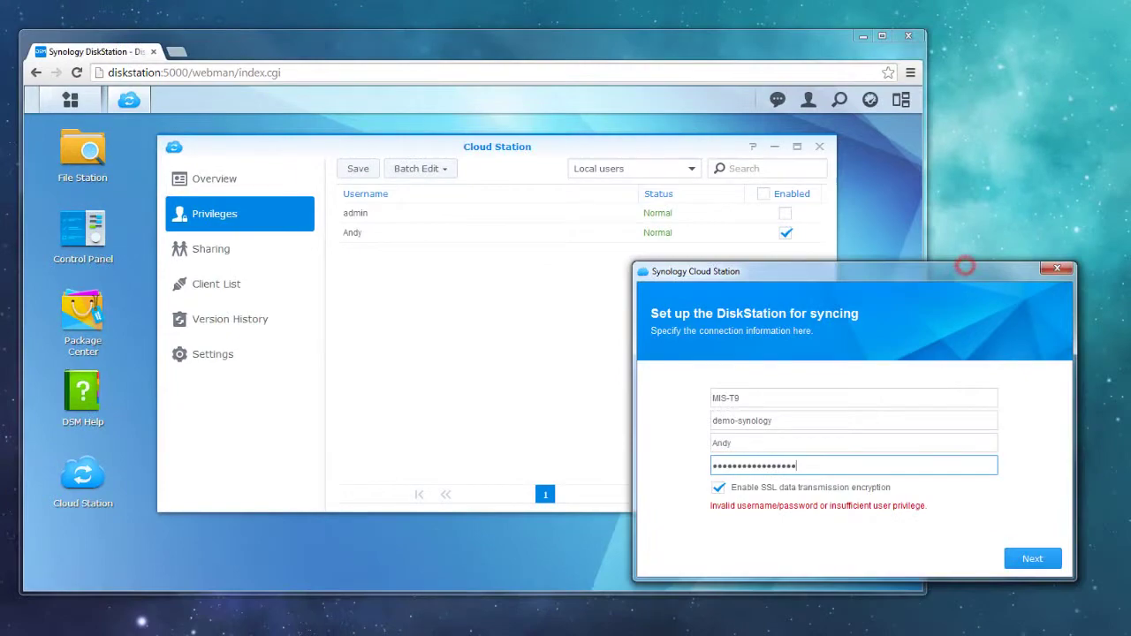
- Pass the connection test and SSL warning, then create a new local folder named 'Cloud Station'
{"action": "left_click", "coordinate": [1126, 579]}
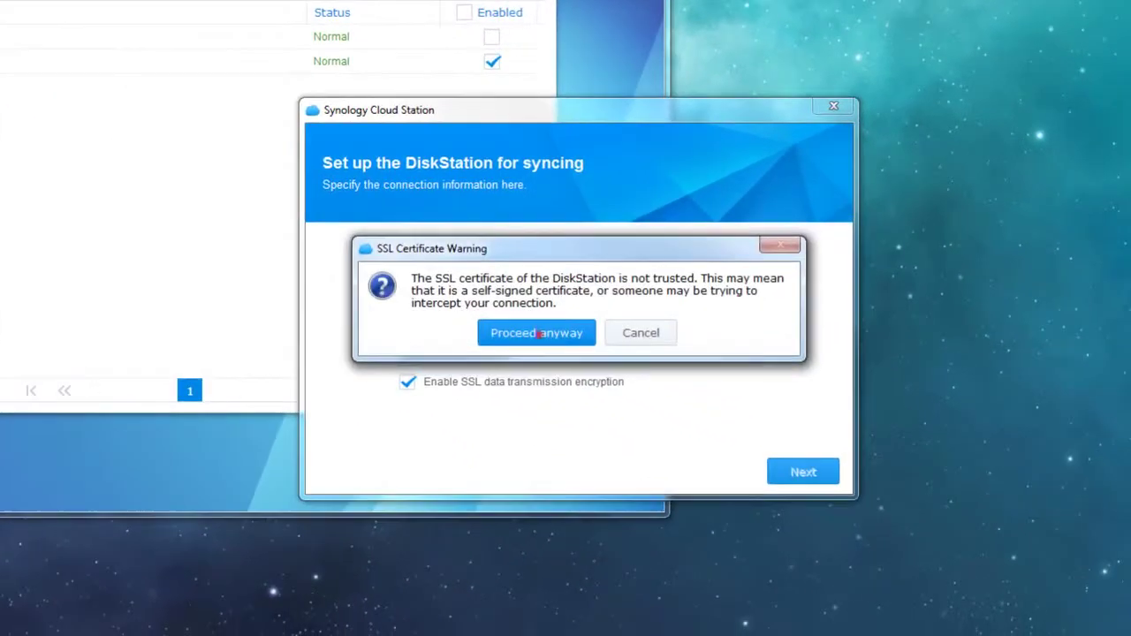
{"action": "left_click", "coordinate": [667, 384]}
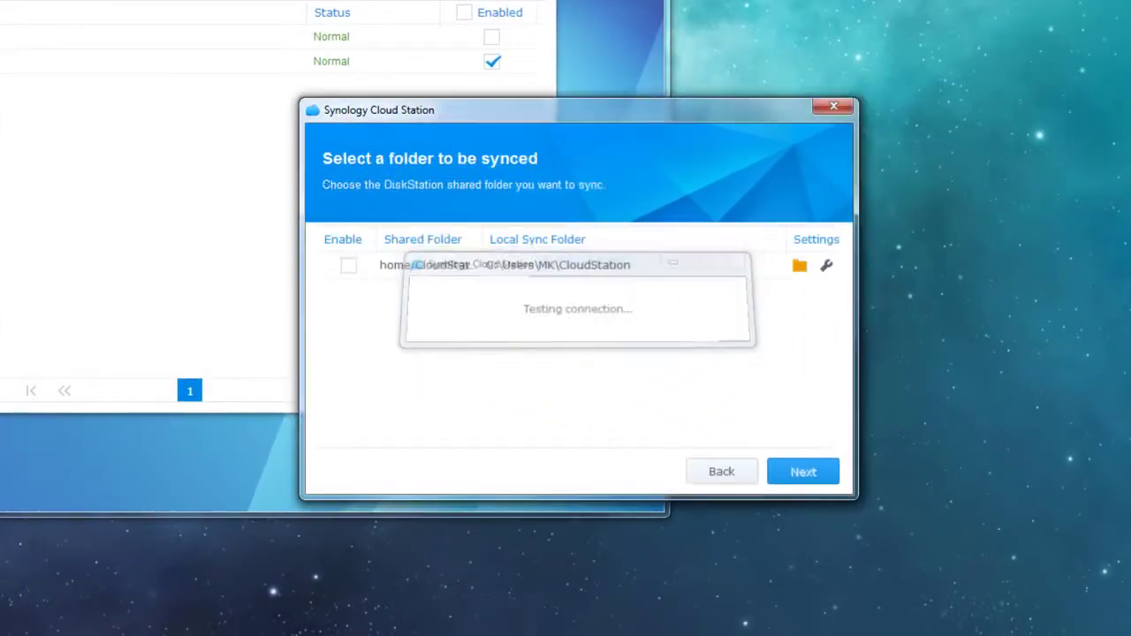
{"action": "left_click", "coordinate": [799, 265]}
{"action": "right_click", "coordinate": [612, 318]}
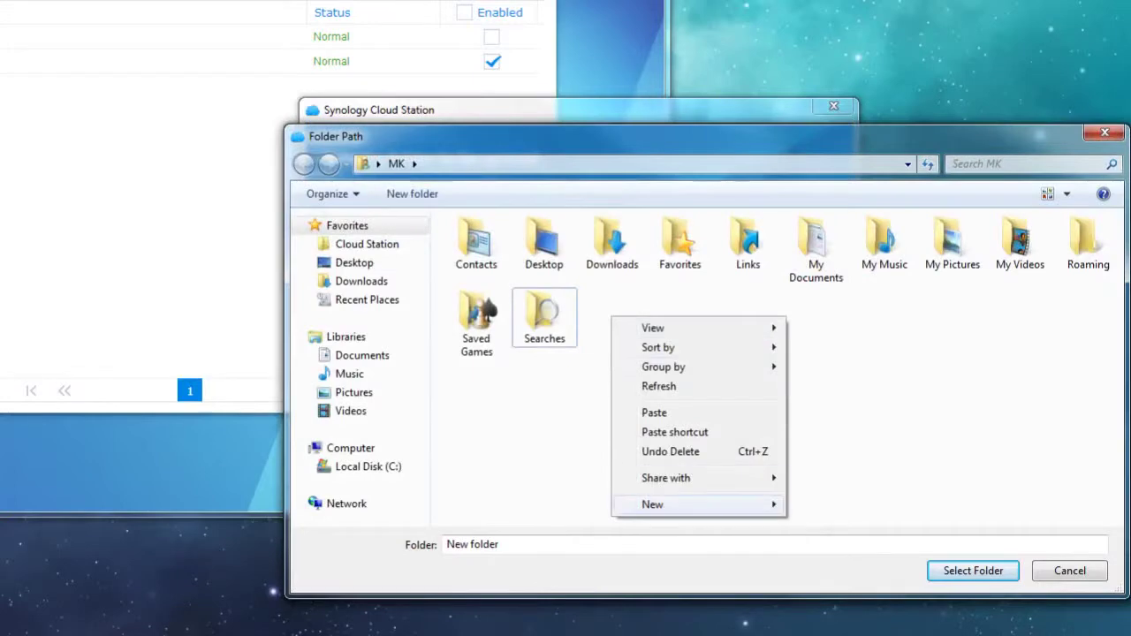
{"action": "mouse_move", "coordinate": [760, 505]}
{"action": "left_click", "coordinate": [805, 502]}
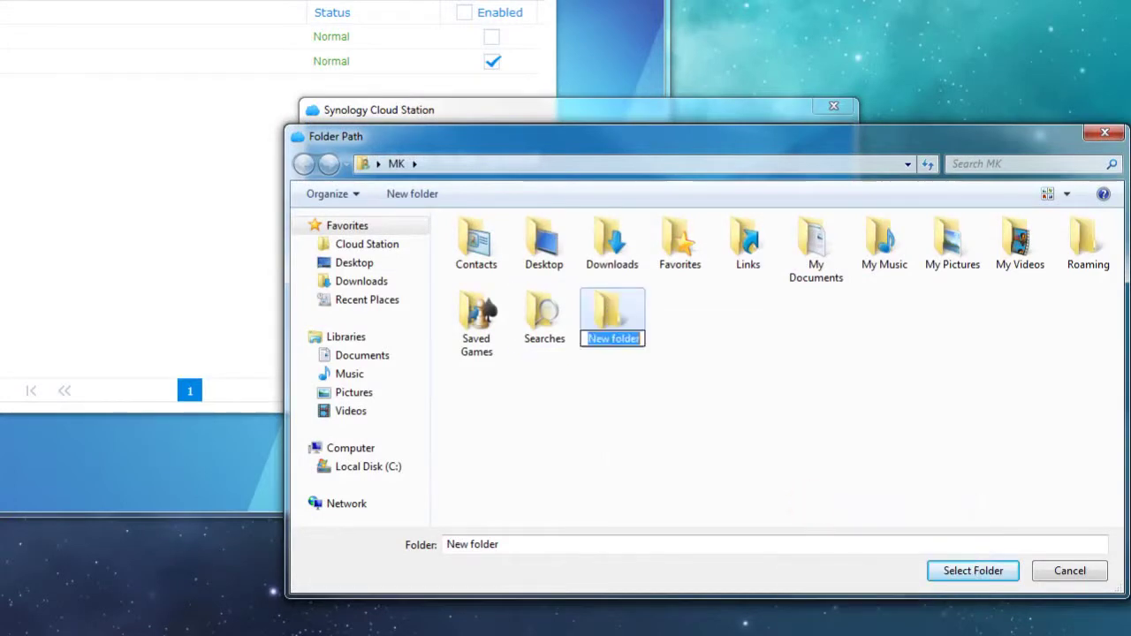
{"action": "type", "text": "Cloud Station"}
{"action": "key", "text": "Return"}
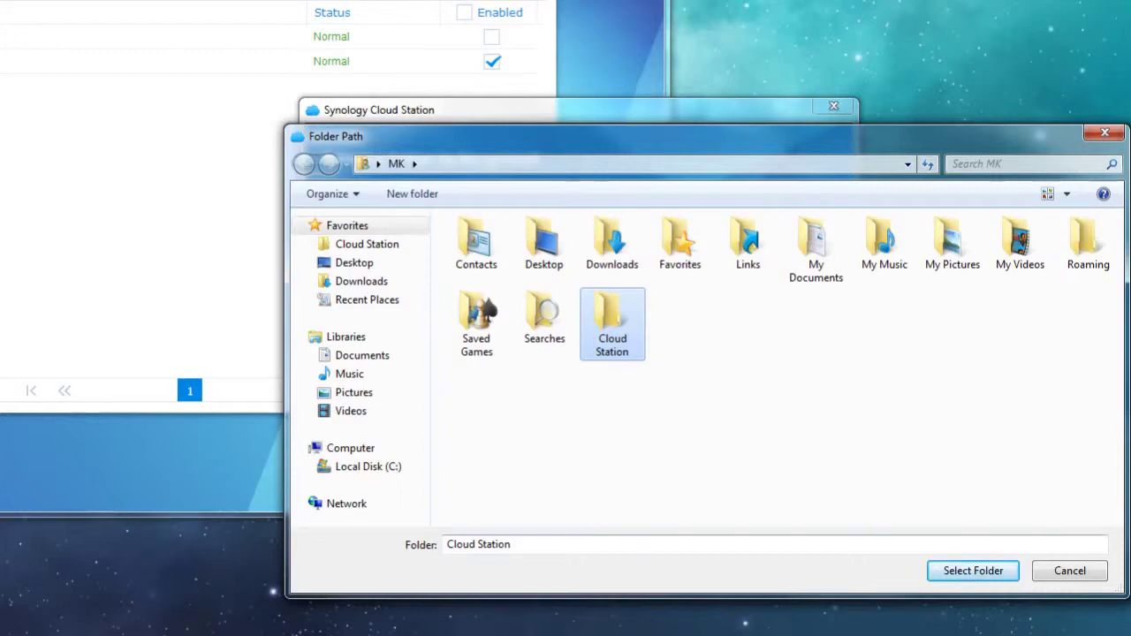
- Select the Cloud Station folder, enable syncing for home/CloudStation, and continue
{"action": "left_click", "coordinate": [973, 570]}
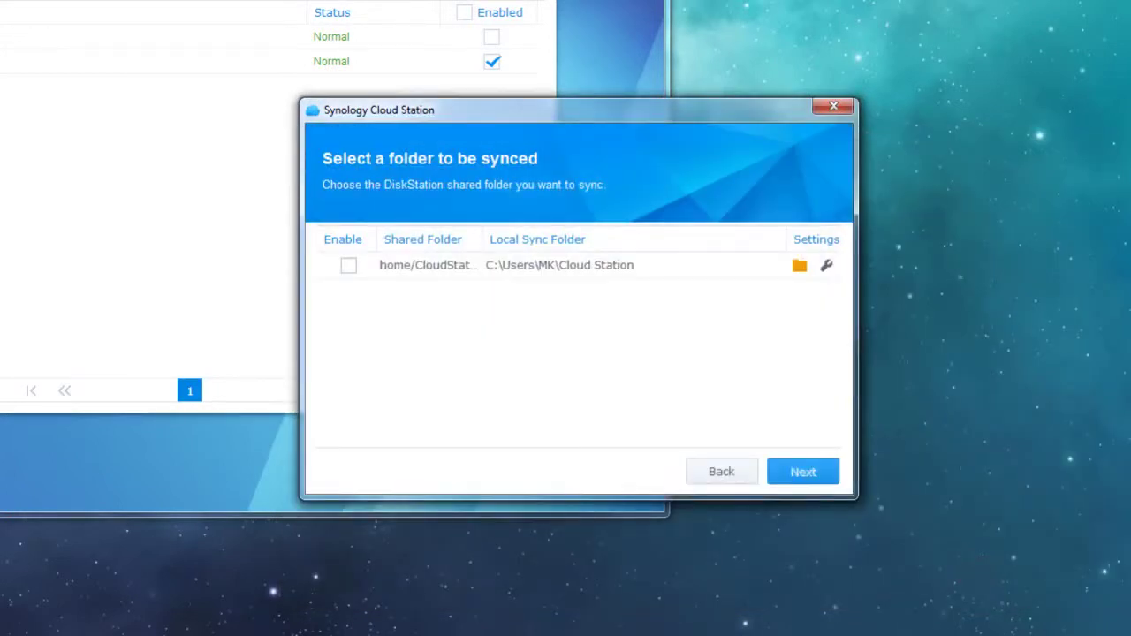
{"action": "left_click", "coordinate": [349, 265]}
{"action": "left_click", "coordinate": [803, 471]}
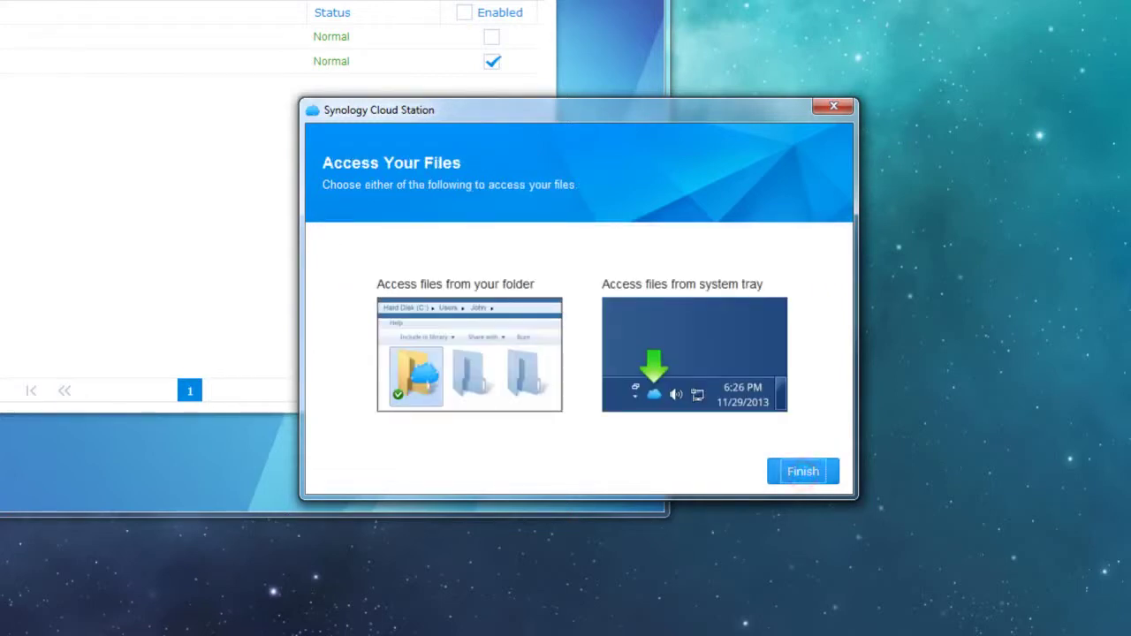
- Finish the wizard and open the local Cloud Station folder from its tray icon
{"action": "left_click", "coordinate": [802, 472]}
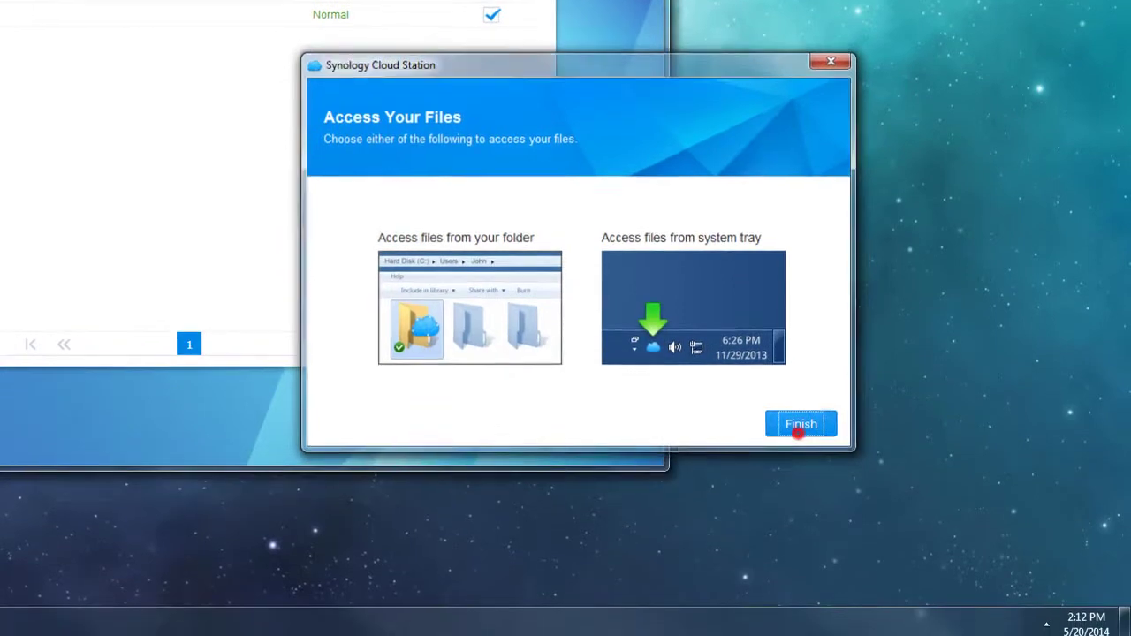
{"action": "left_click", "coordinate": [1047, 619]}
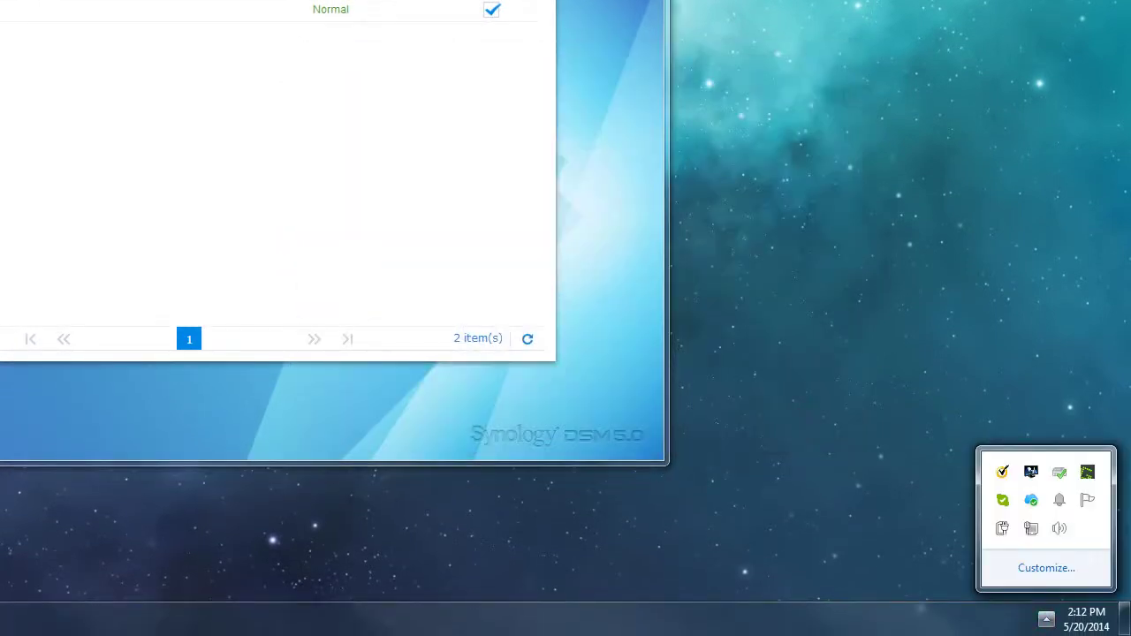
{"action": "double_click", "coordinate": [1032, 500]}
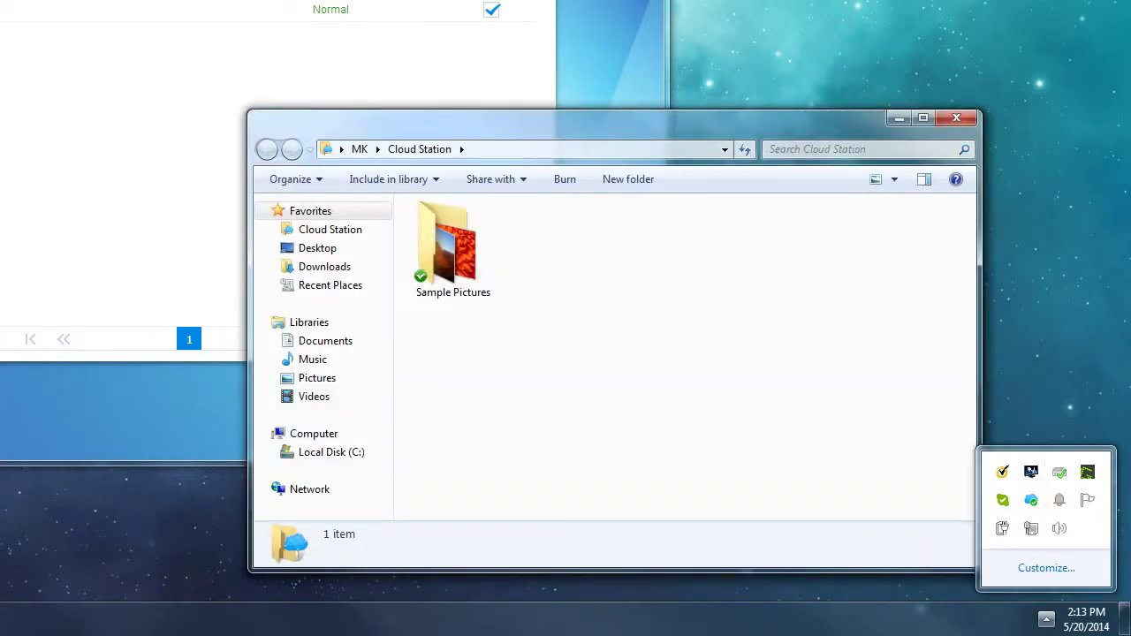
{"action": "left_click", "coordinate": [686, 280]}
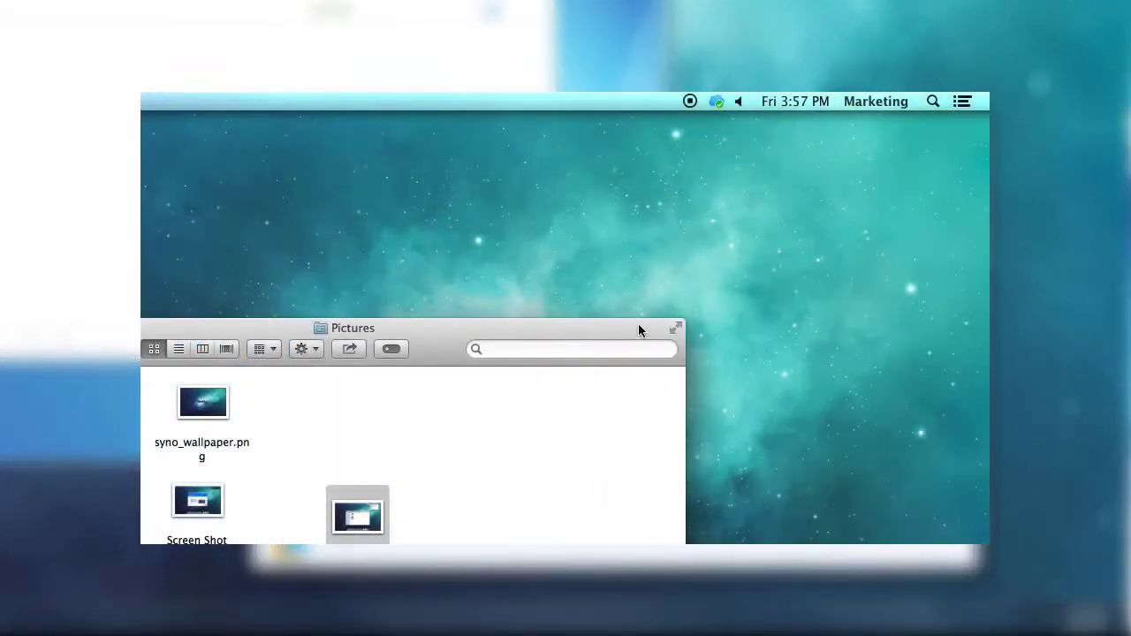
- Open the Mac's CloudStation folder from the Cloud Station menu-bar icon and move the window into view
{"action": "left_click", "coordinate": [717, 101]}
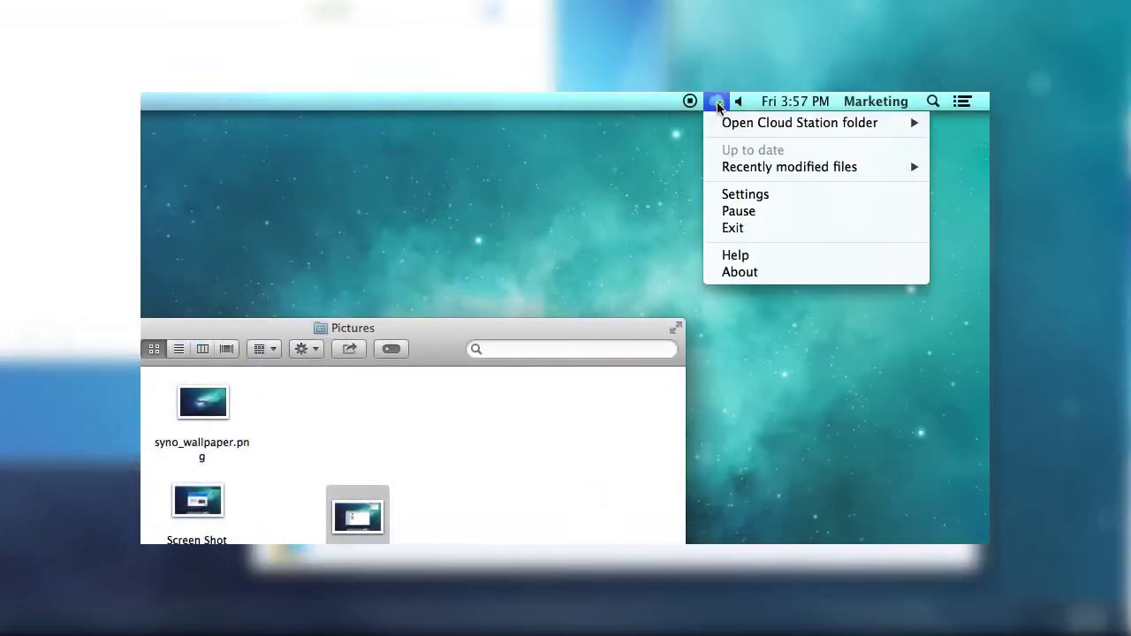
{"action": "mouse_move", "coordinate": [735, 123]}
{"action": "left_click", "coordinate": [650, 123]}
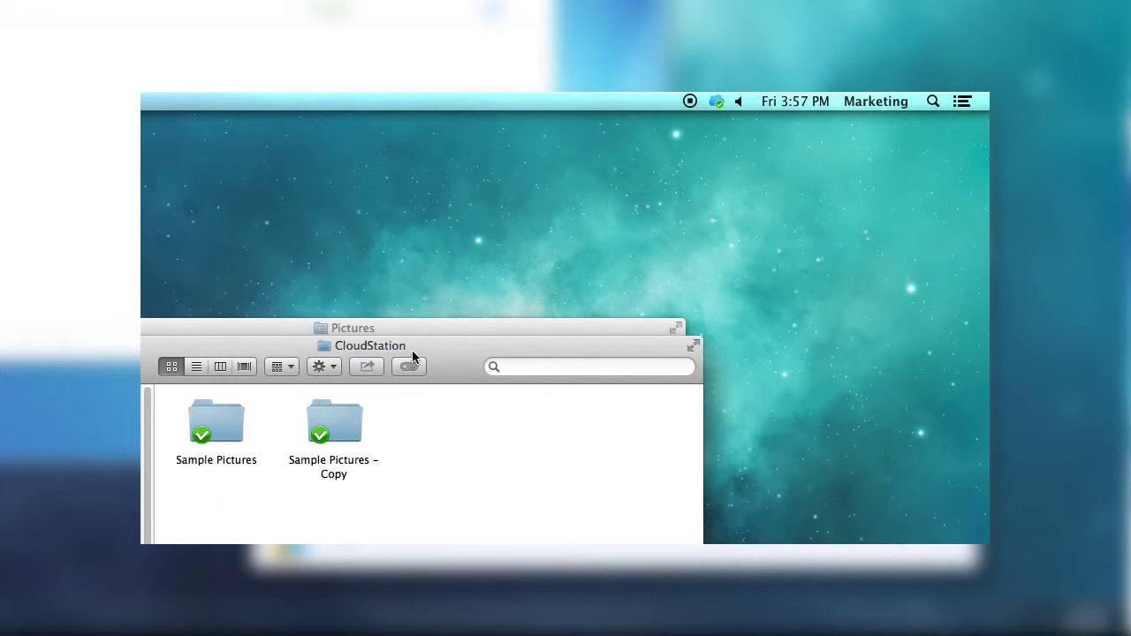
{"action": "left_click_drag", "start_coordinate": [412, 350], "coordinate": [556, 205]}
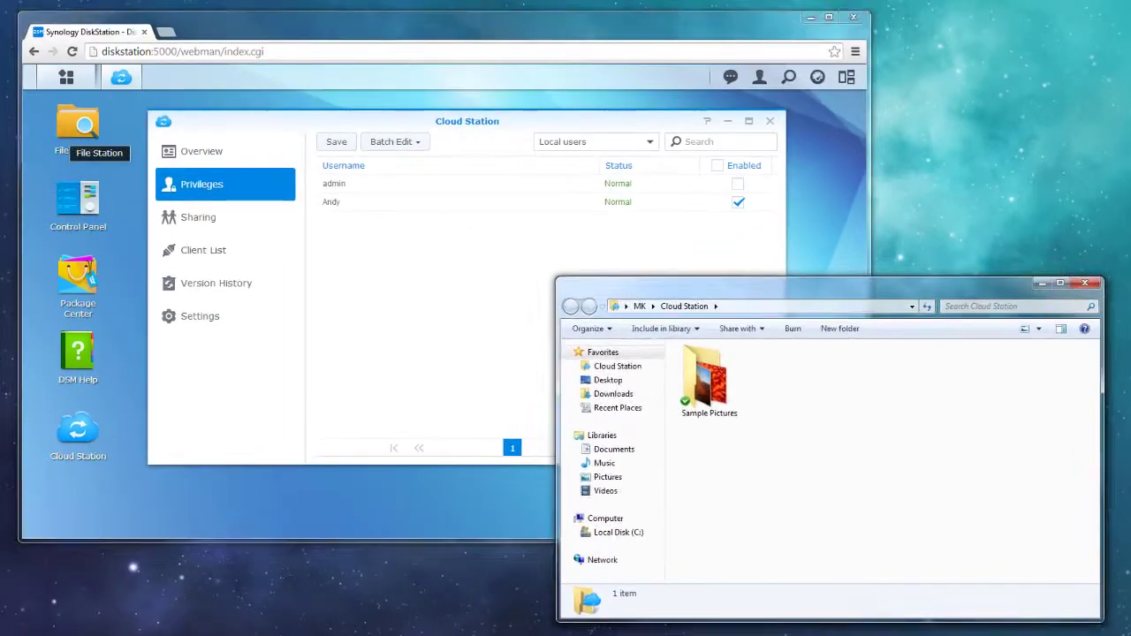
- In File Station, browse to homes > user > CloudStation on the NAS
{"action": "left_click", "coordinate": [78, 126]}
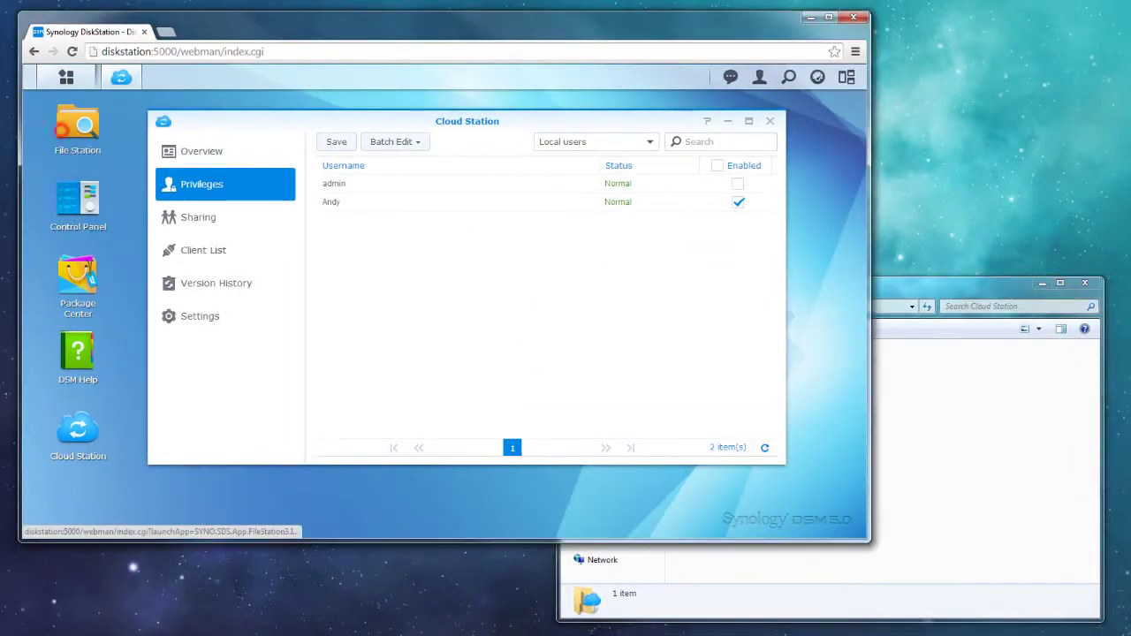
{"action": "left_click", "coordinate": [212, 234]}
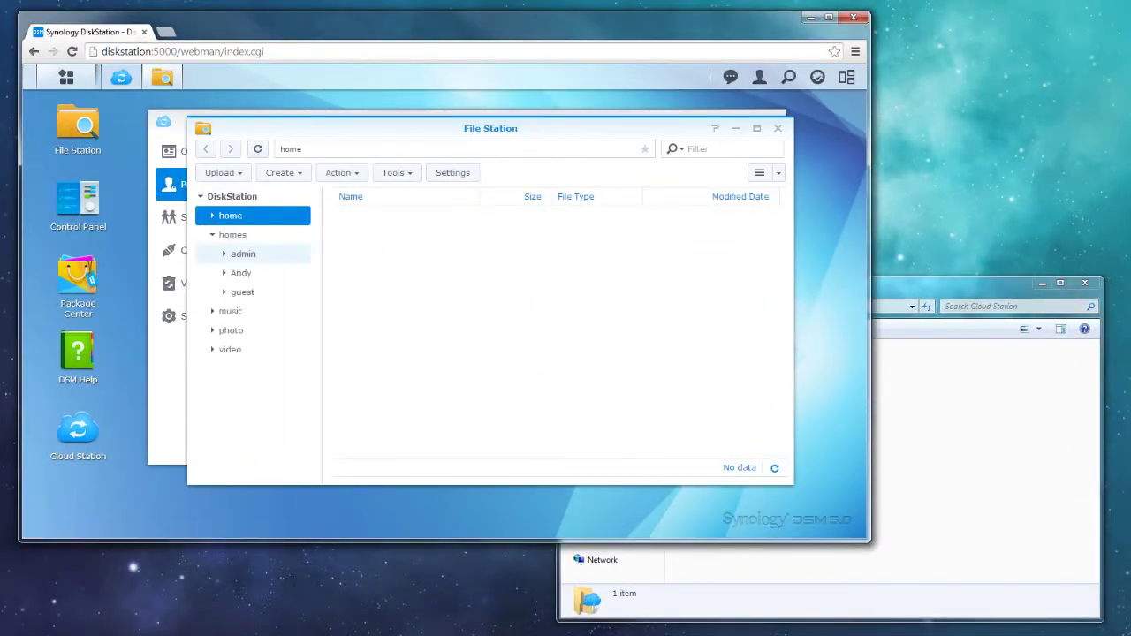
{"action": "left_click", "coordinate": [240, 272]}
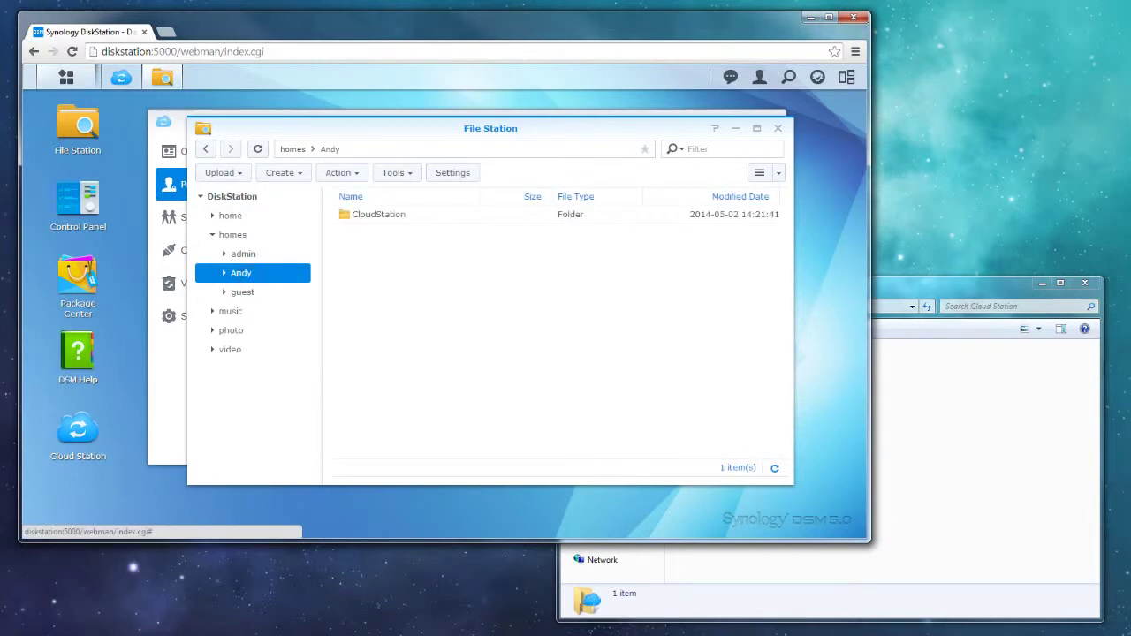
{"action": "double_click", "coordinate": [407, 218]}
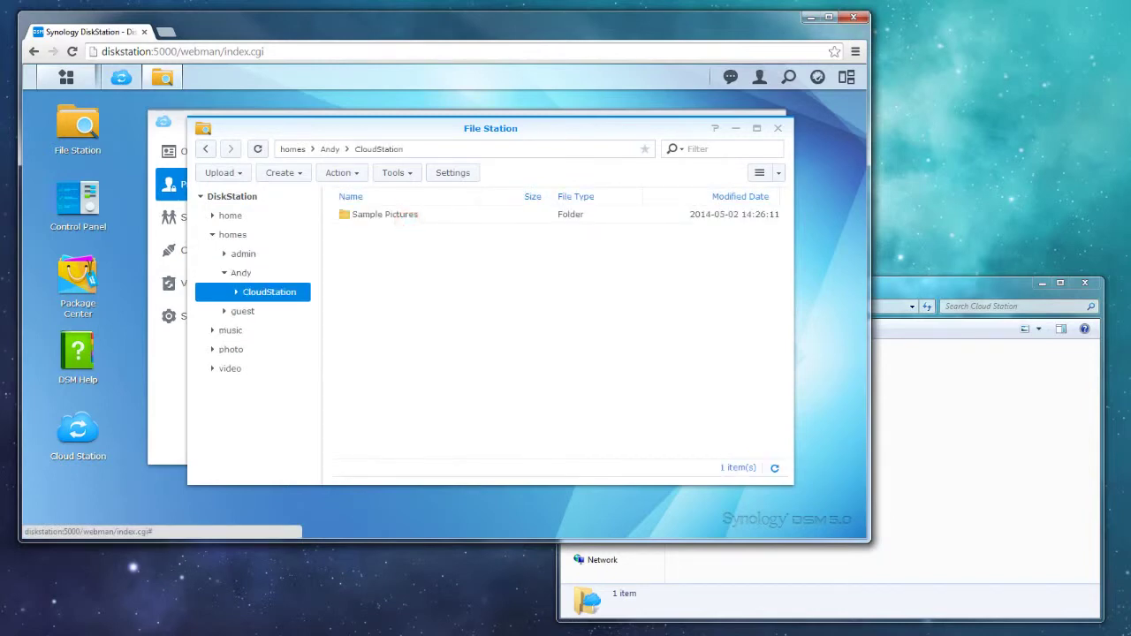
- Copy Sample Pictures in the local Cloud Station folder and refresh File Station to see the copy
{"action": "left_click", "coordinate": [990, 410]}
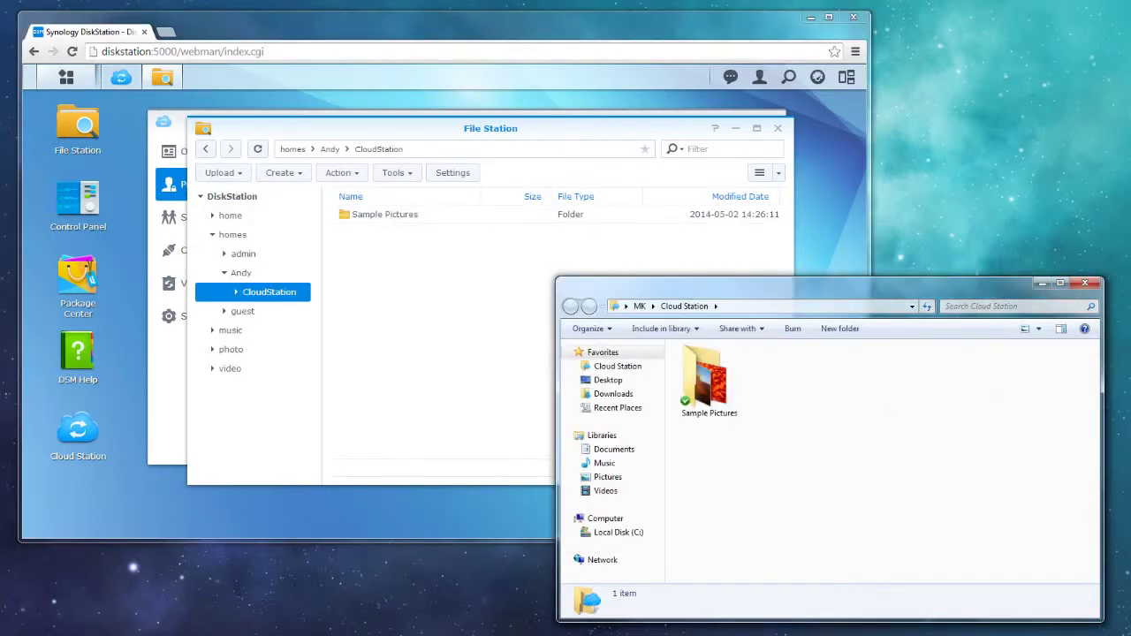
{"action": "left_click_drag", "start_coordinate": [708, 380], "coordinate": [809, 408]}
{"action": "left_click", "coordinate": [835, 413]}
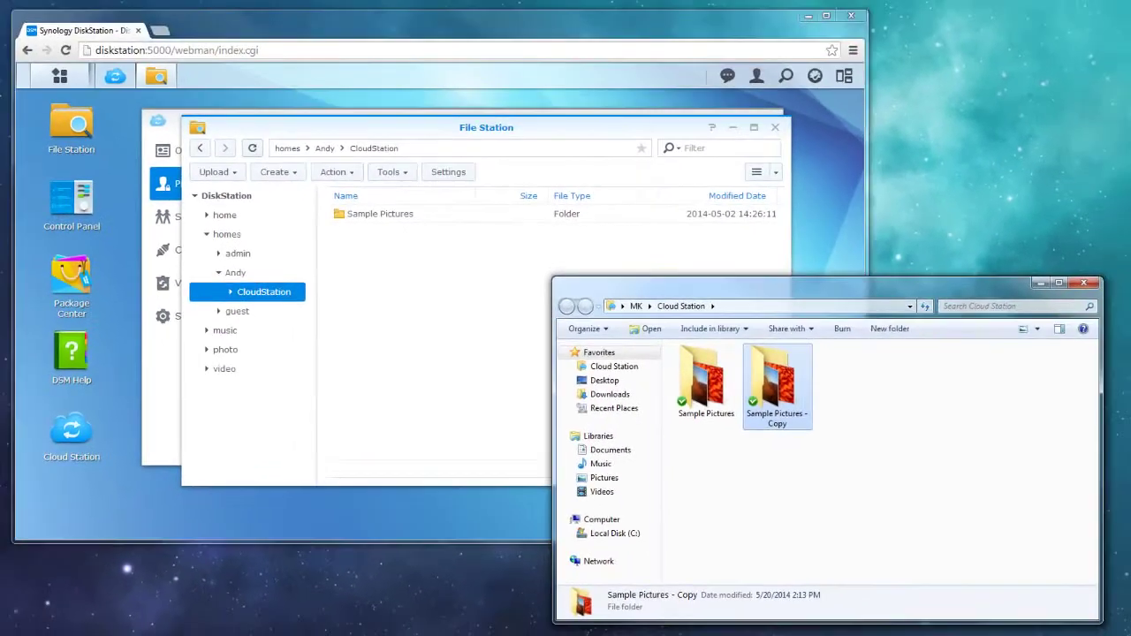
{"action": "left_click", "coordinate": [155, 61]}
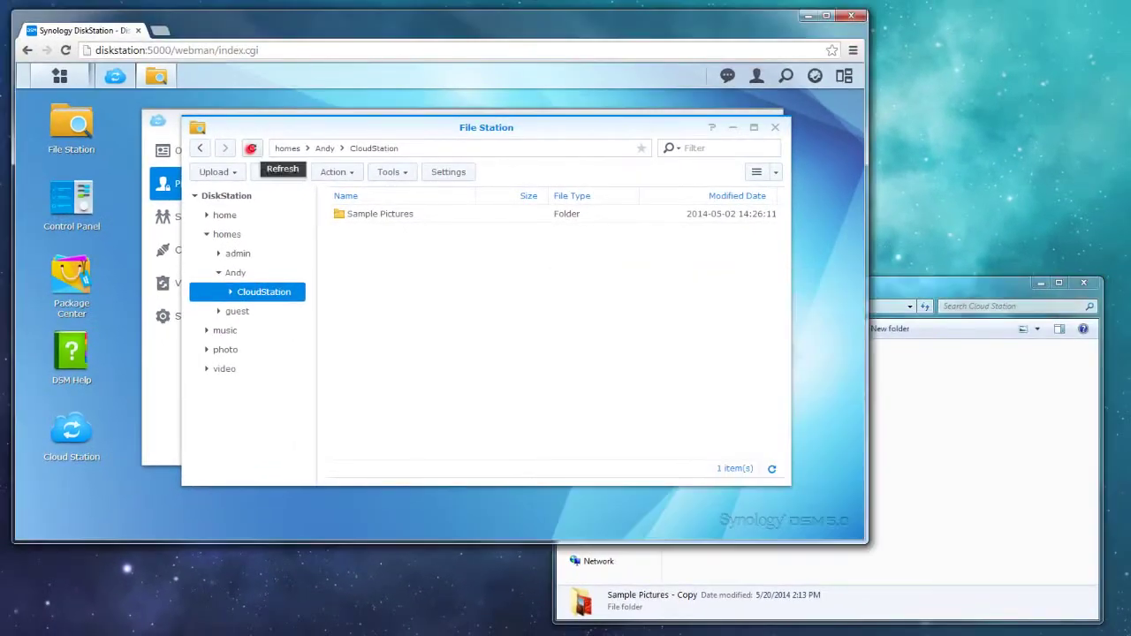
{"action": "left_click", "coordinate": [960, 418]}
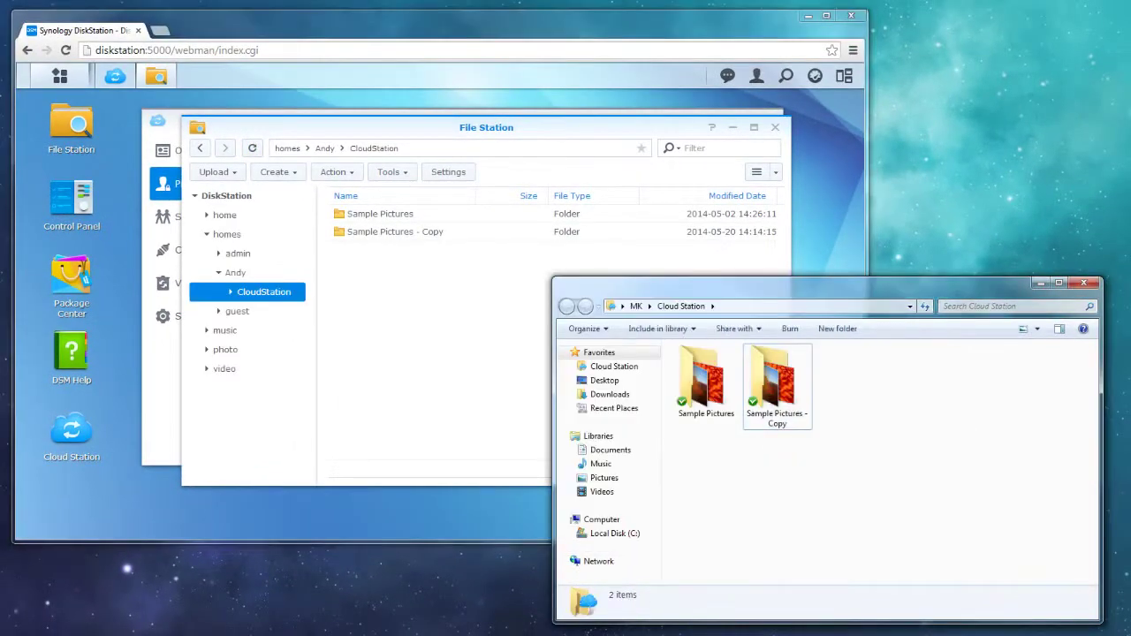